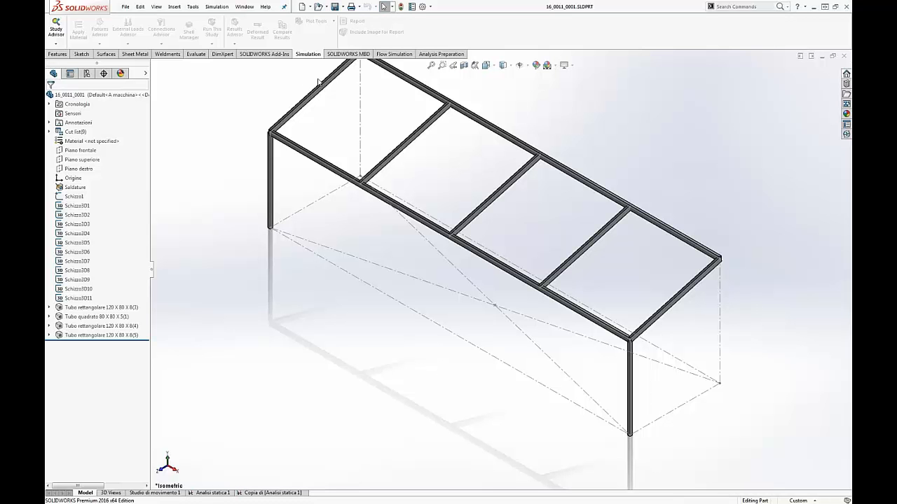
Step: Examine the frame's corner and crossbeam joints up close in the weldment model
click(170, 55)
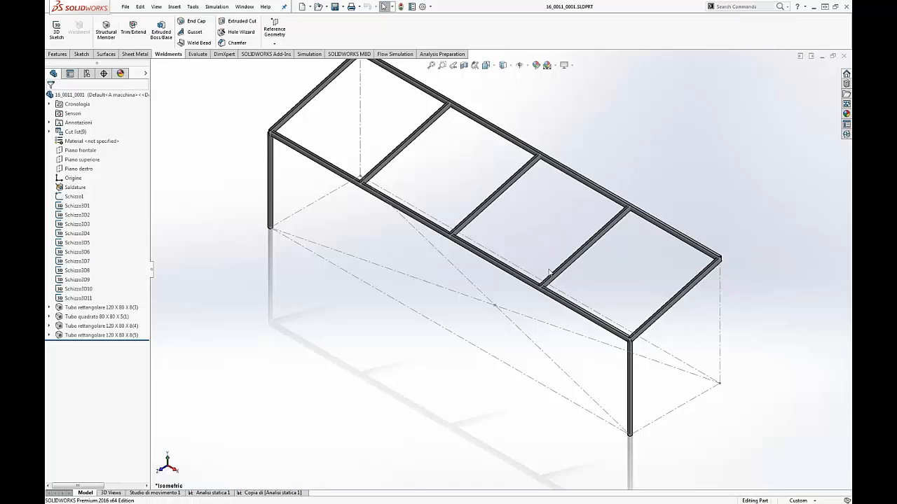
scroll(613, 354, down, 5)
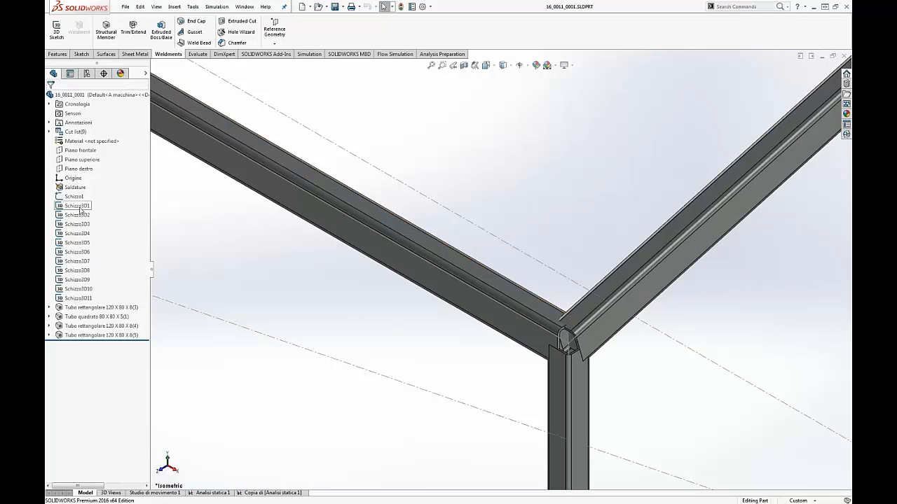
scroll(301, 283, up, 5)
scroll(286, 144, up, 2)
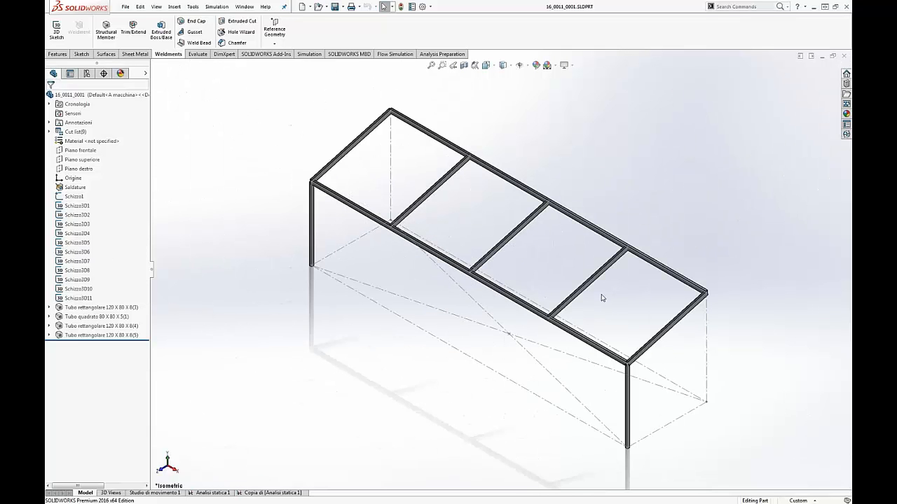
scroll(626, 288, down, 3)
scroll(608, 268, down, 5)
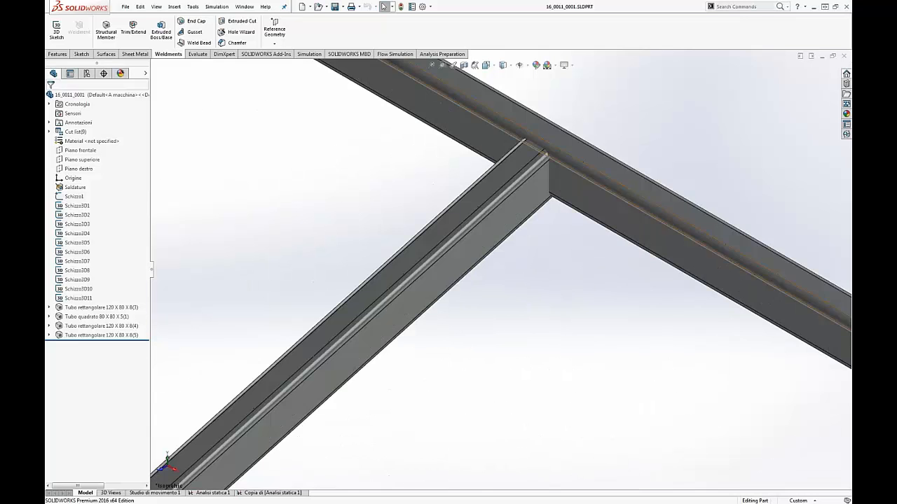
scroll(560, 273, up, 2)
scroll(529, 304, up, 5)
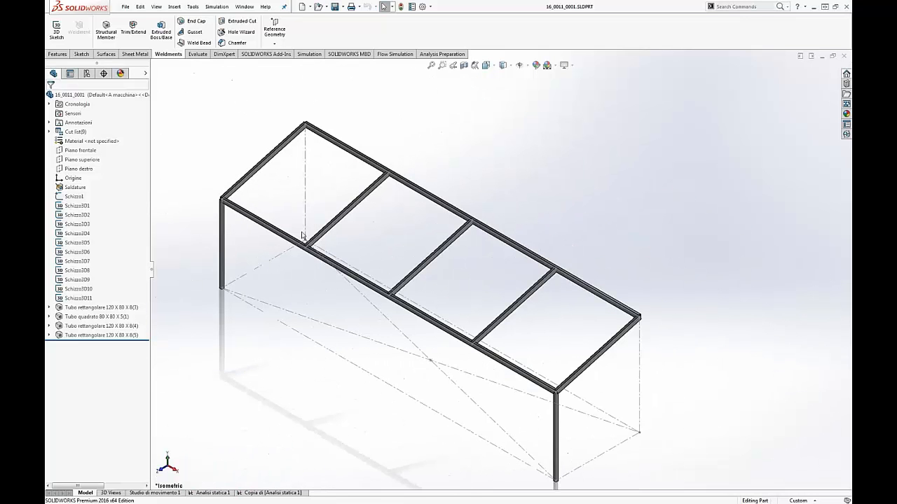
Step: Open the study Analisi statica 1 and show its beam mesh, inspecting the elements at the frame corner
click(208, 493)
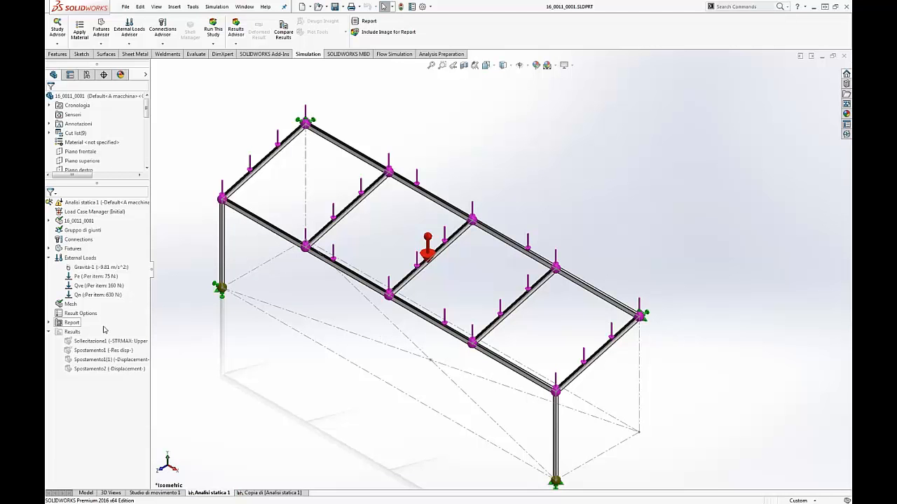
right_click(70, 306)
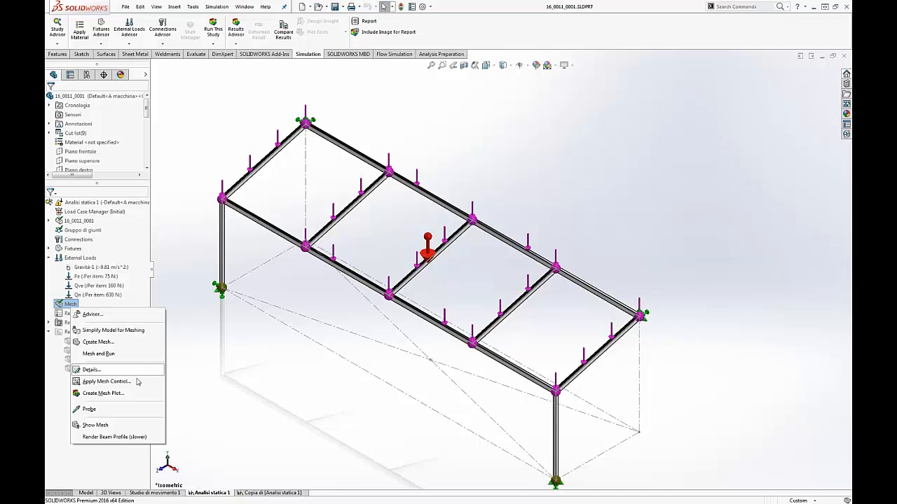
click(107, 425)
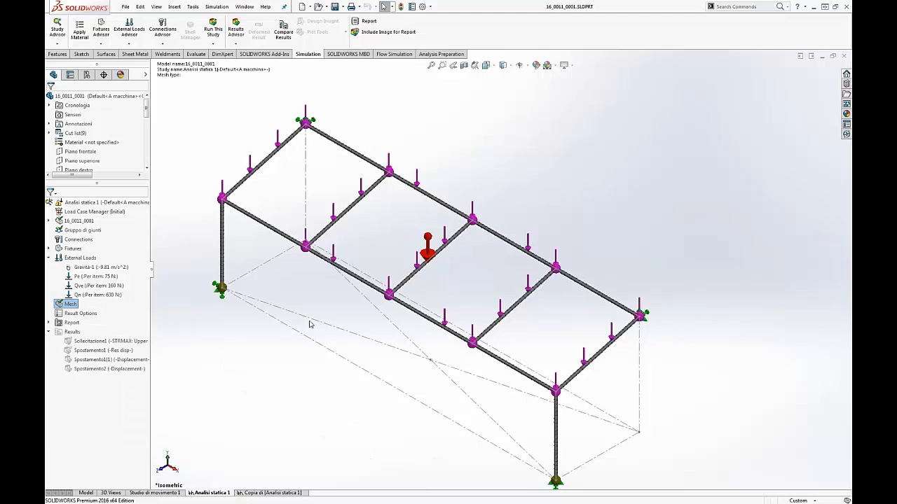
scroll(559, 420, down, 6)
scroll(561, 336, down, 2)
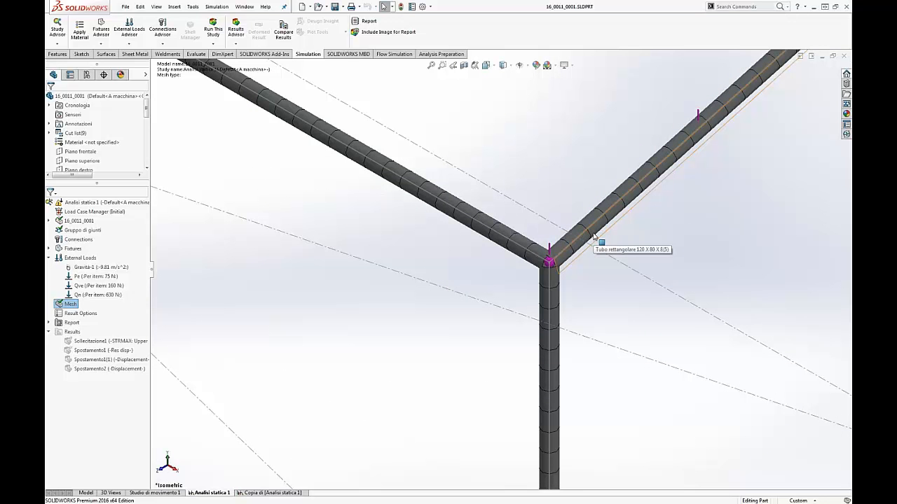
scroll(595, 242, up, 8)
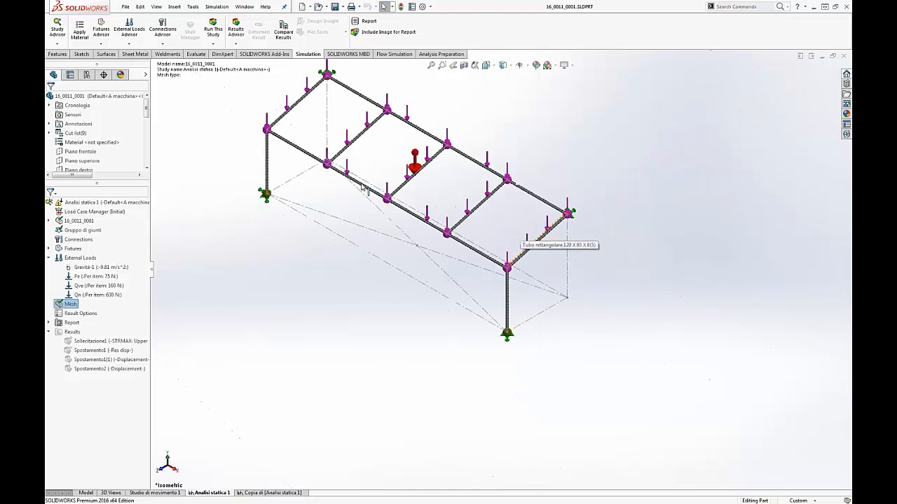
scroll(478, 242, down, 5)
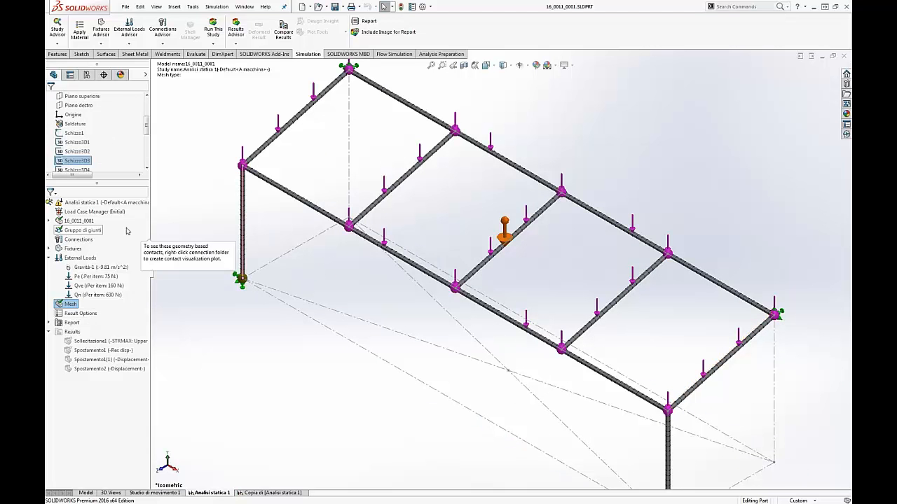
Step: Review which members carry each external load, going through Gravità-1, Pe, Qve and Qn in turn
click(103, 268)
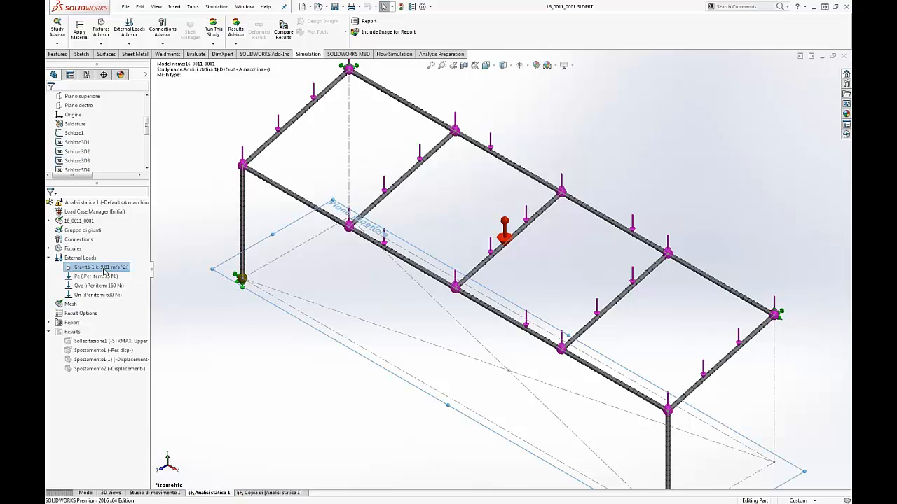
click(103, 276)
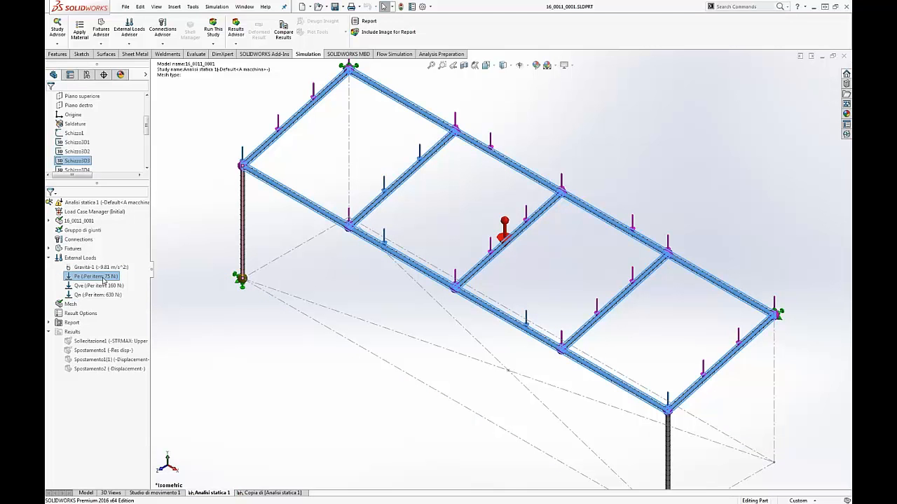
click(99, 286)
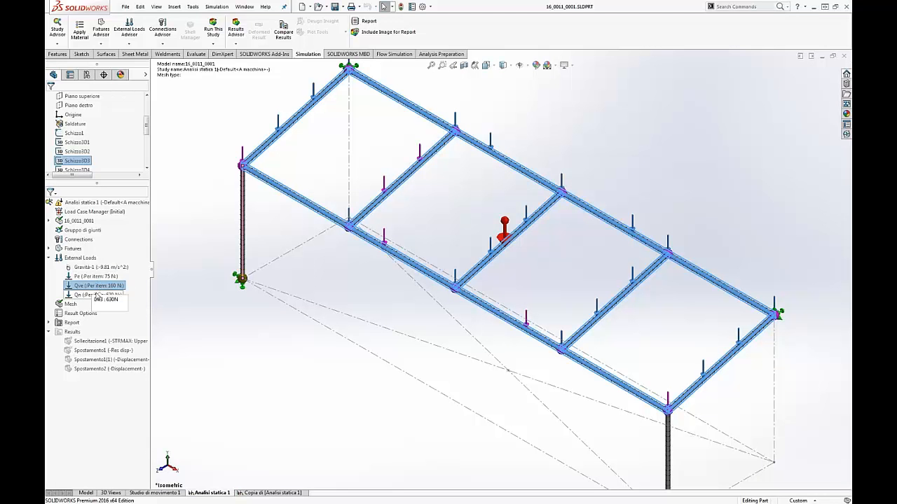
click(96, 295)
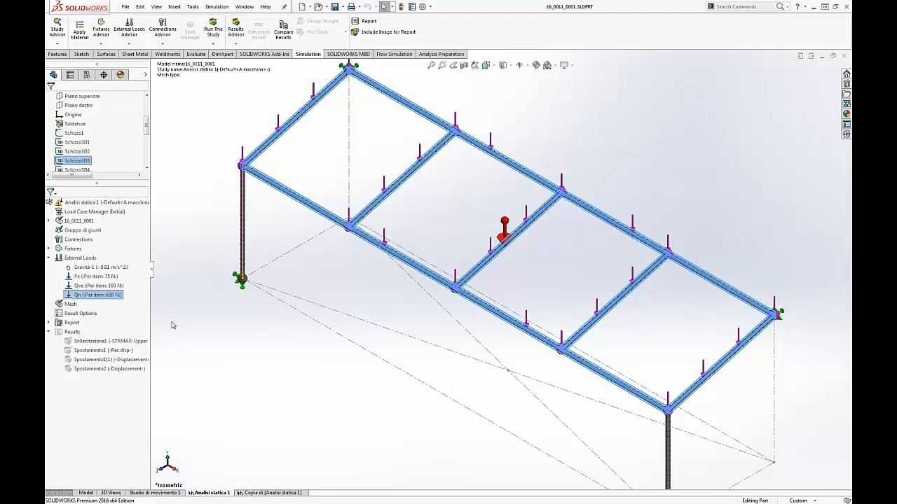
Step: Open the Load Case Manager definition and enlarge its table to read the primary load cases and combinations
click(80, 220)
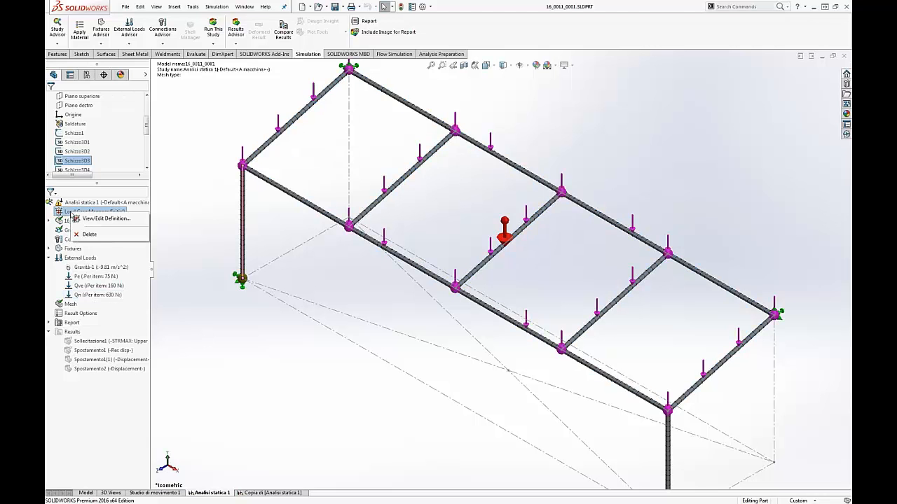
click(90, 220)
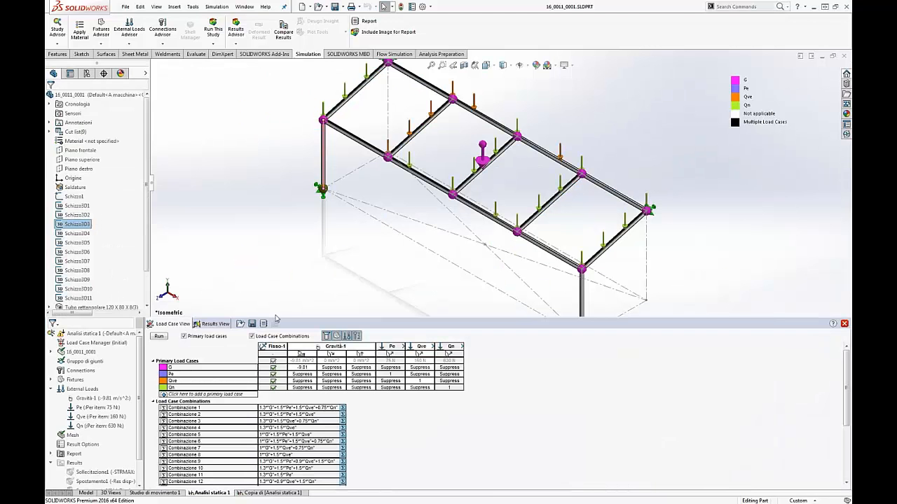
drag(280, 321, 280, 234)
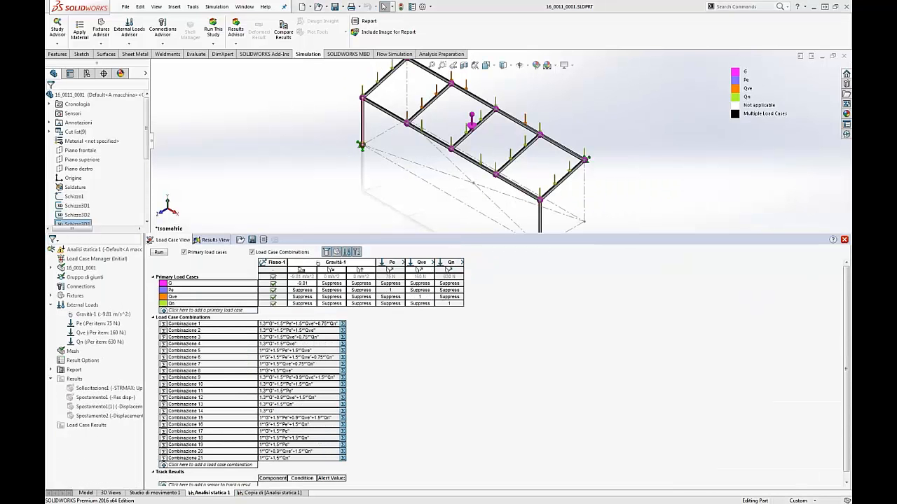
key(super+plus)
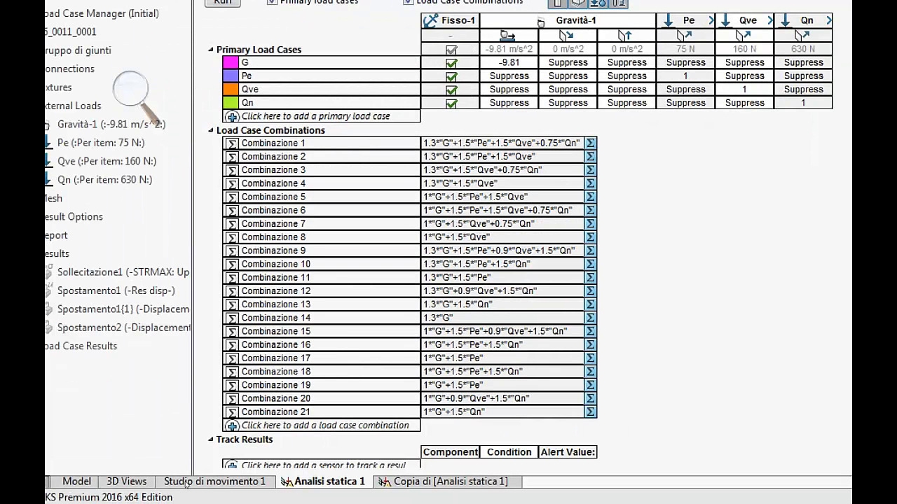
Step: Open the generated report Analisi statica 1-1-Qve from the study's report list and close the screen magnifier
scroll(201, 488, down, 1)
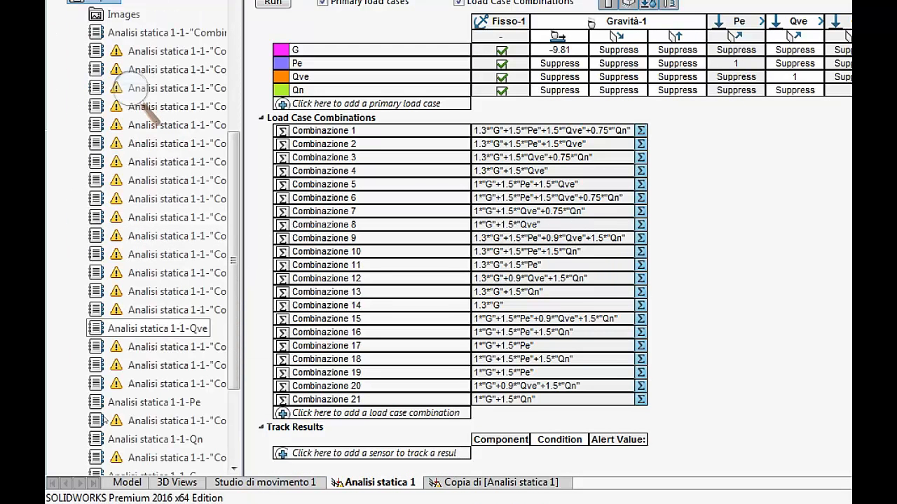
click(148, 329)
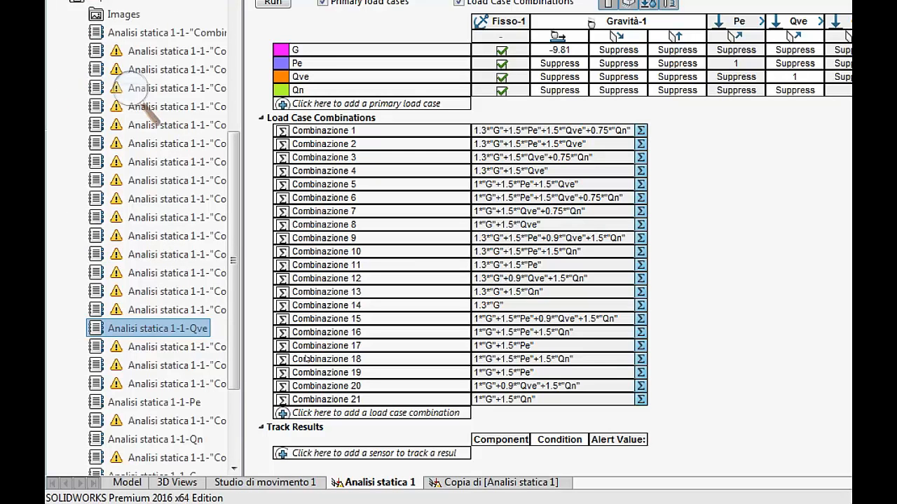
click(131, 88)
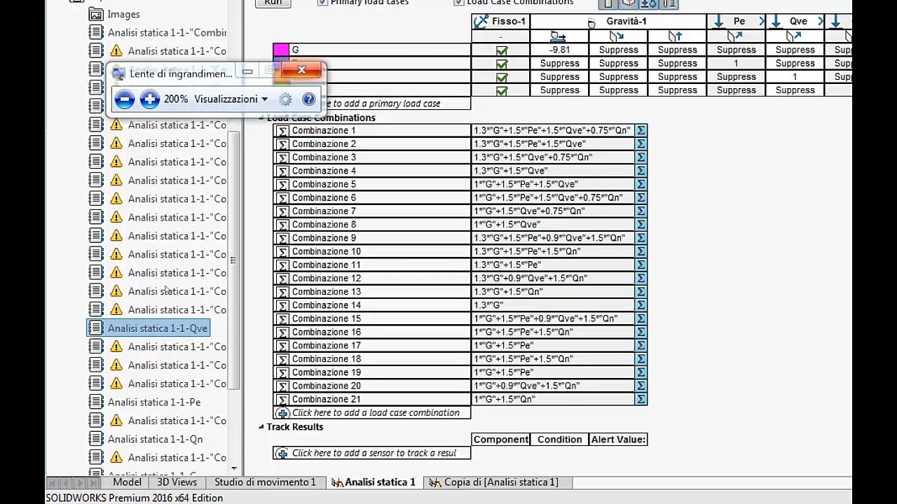
click(301, 70)
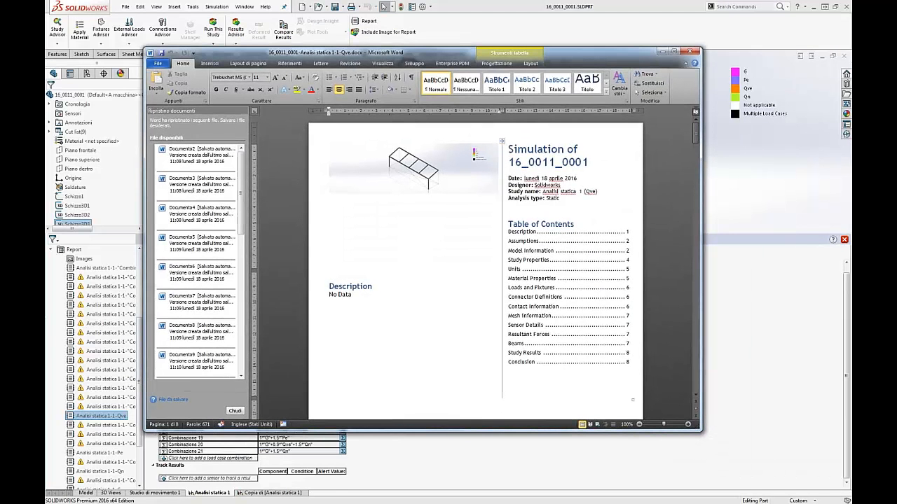
Step: Read through the Qve report's beam properties, units and material sections in Word, and close the document
scroll(645, 171, down, 3)
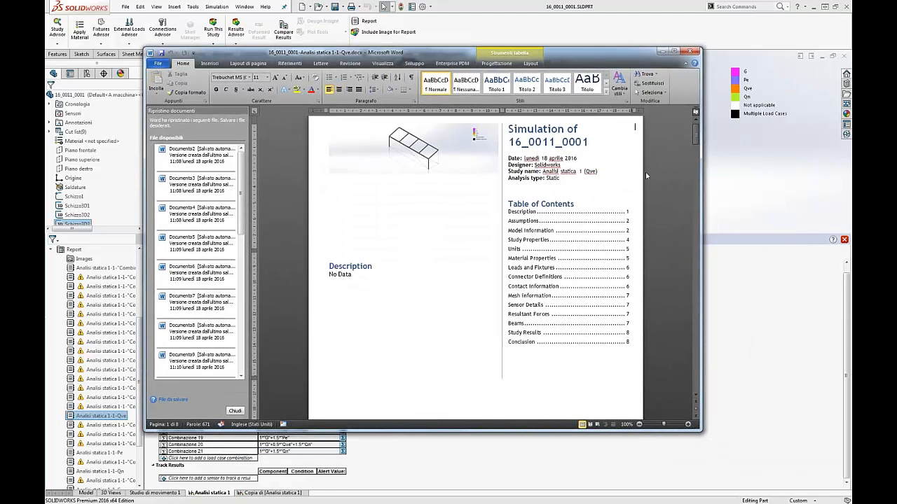
scroll(646, 172, down, 10)
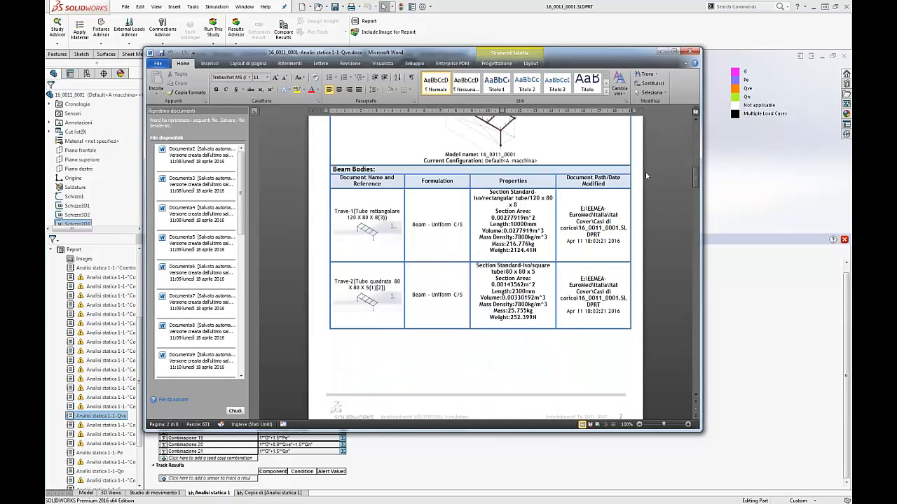
scroll(645, 172, down, 12)
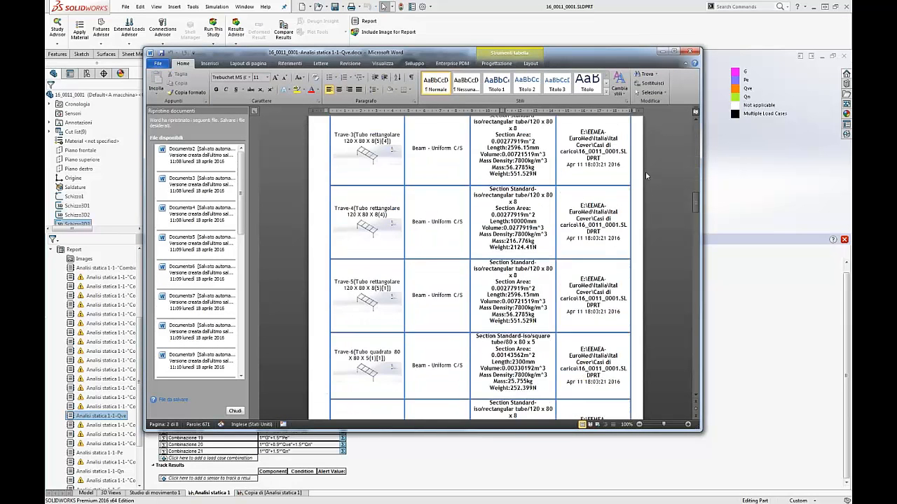
scroll(650, 186, down, 15)
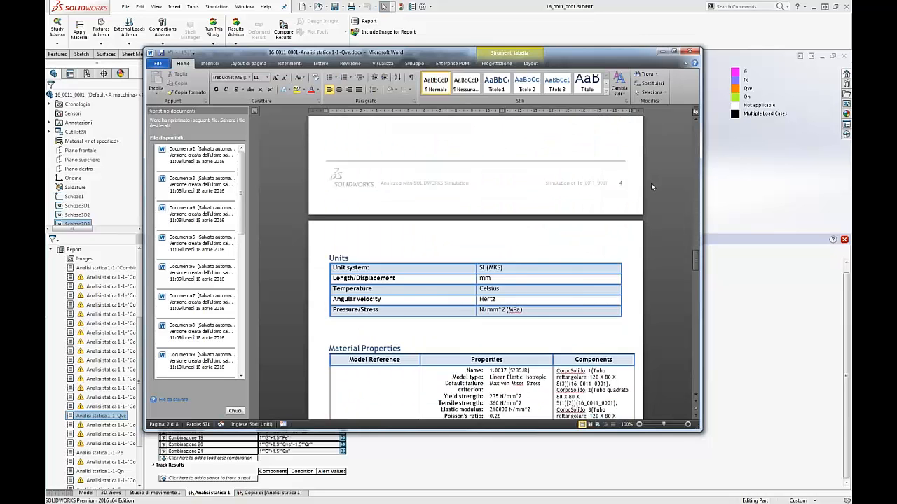
scroll(651, 183, down, 5)
click(690, 52)
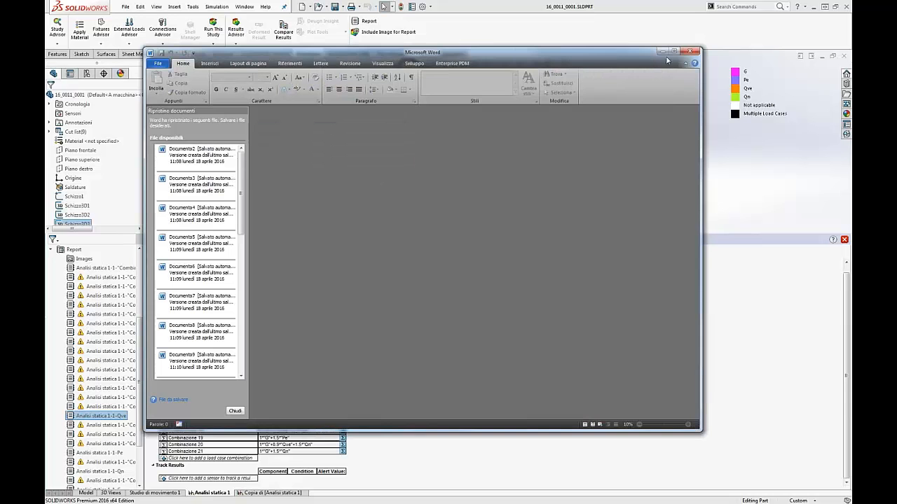
click(354, 178)
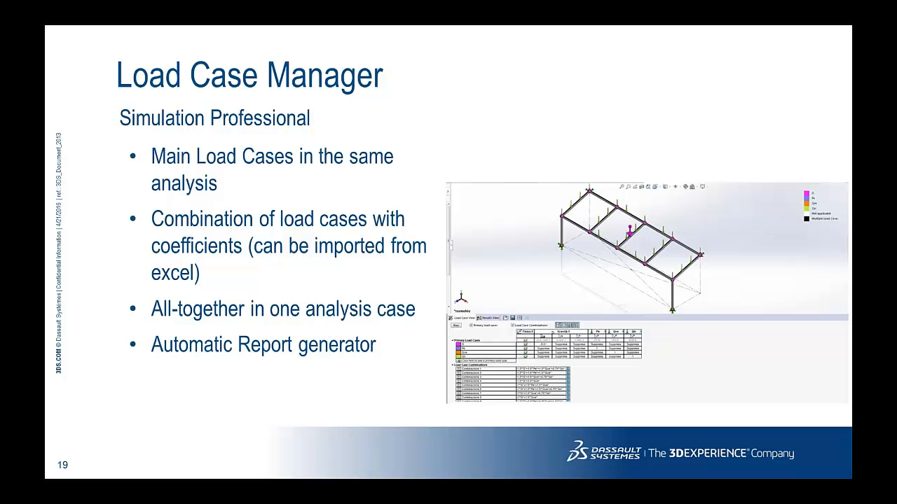
key(Right)
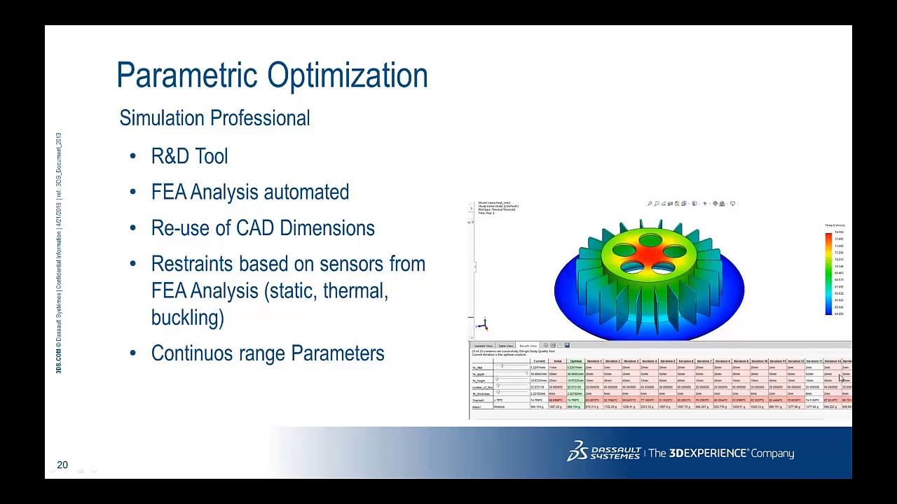
Step: Switch to SOLIDWORKS and open the recent part heat_sink2.SLDPRT, showing the whole heat sink
key(alt+Tab)
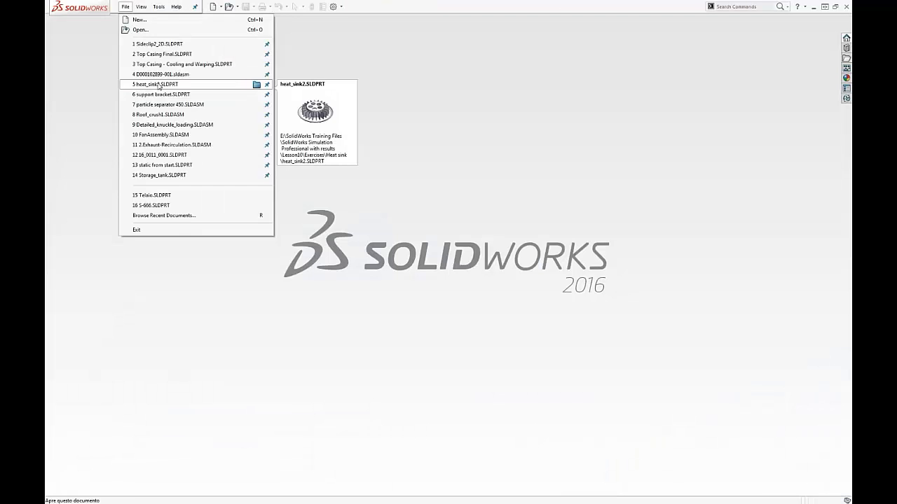
click(210, 85)
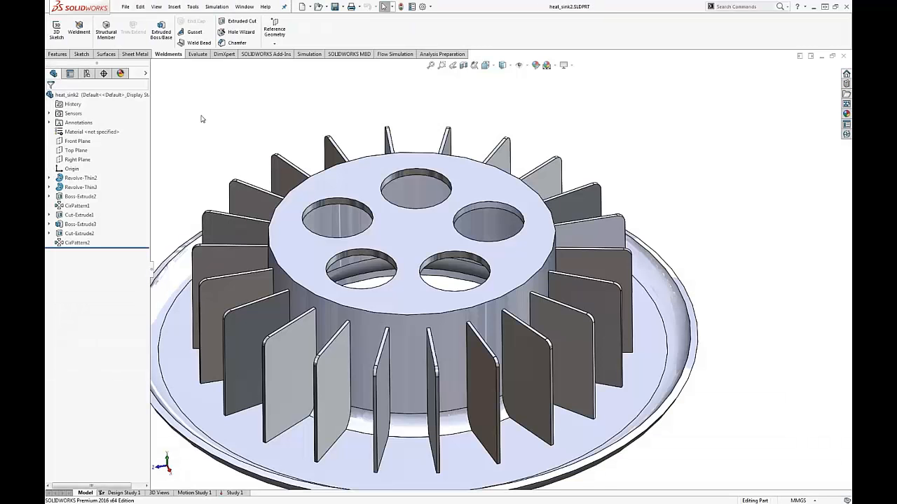
key(f)
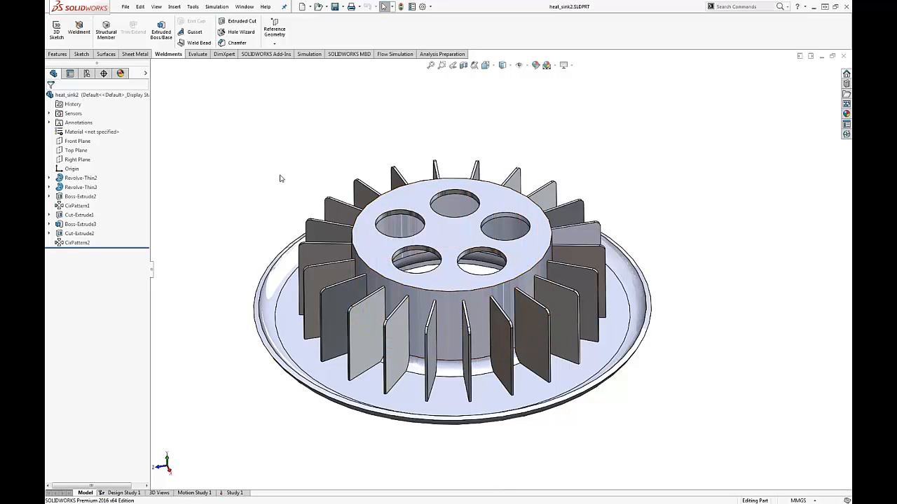
Step: Select individual fins of the heat sink to identify the circular pattern feature that creates them
click(533, 324)
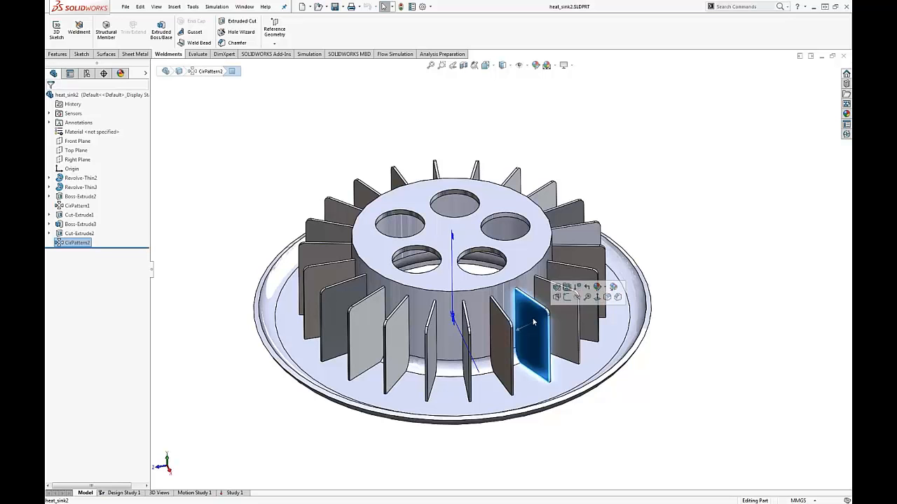
click(680, 341)
click(573, 287)
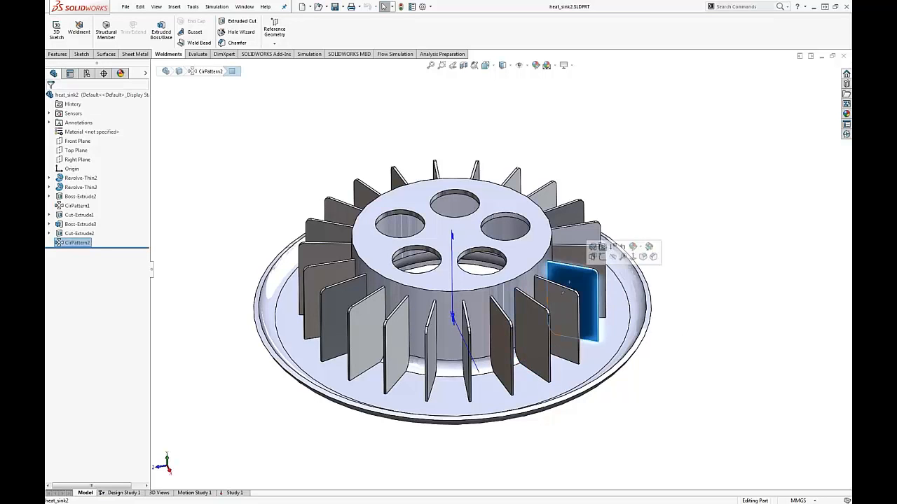
Step: Inspect the fin feature Boss-Extrude3 and its sketch by highlighting them on the heat sink, and clear the selection
click(75, 224)
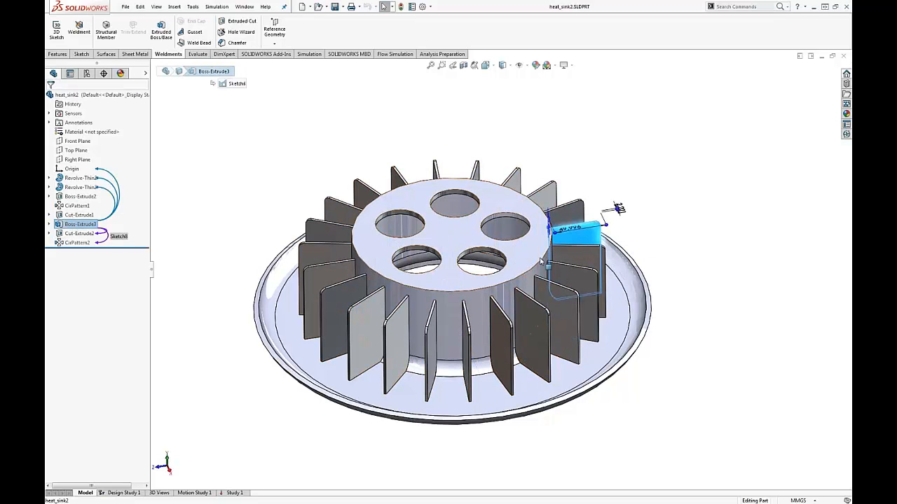
click(654, 236)
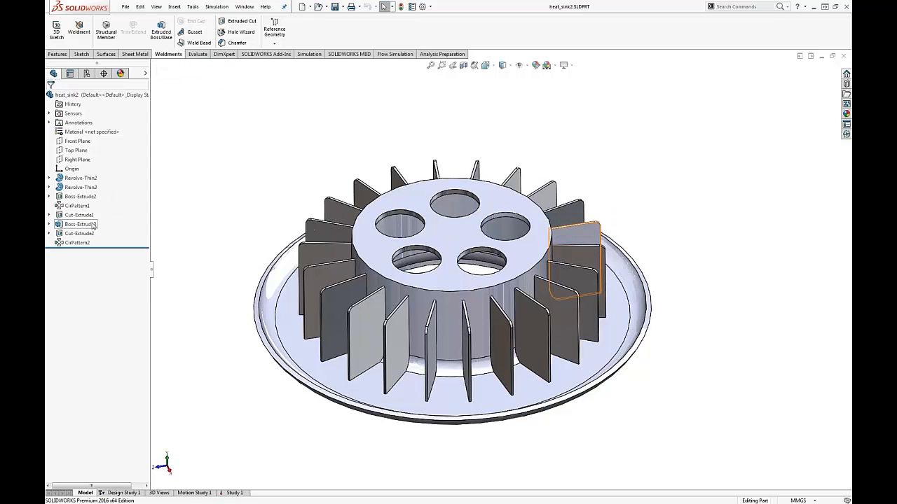
click(49, 224)
click(77, 234)
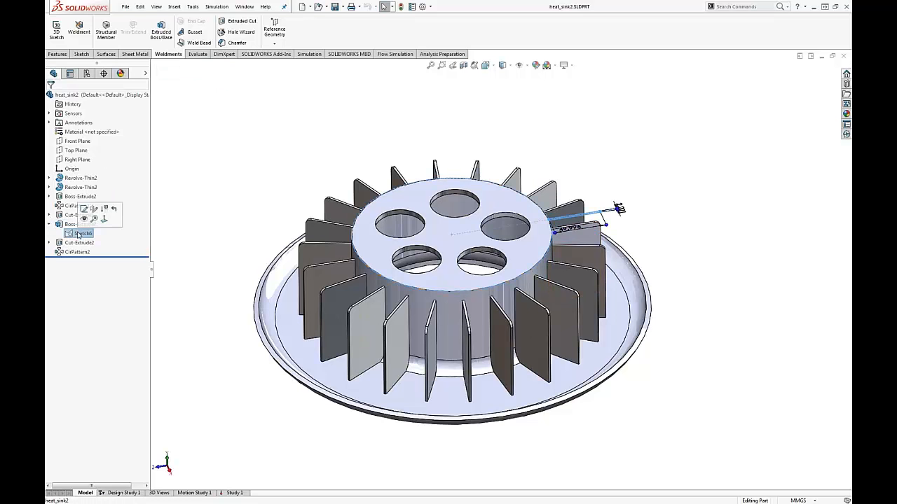
click(64, 225)
click(65, 225)
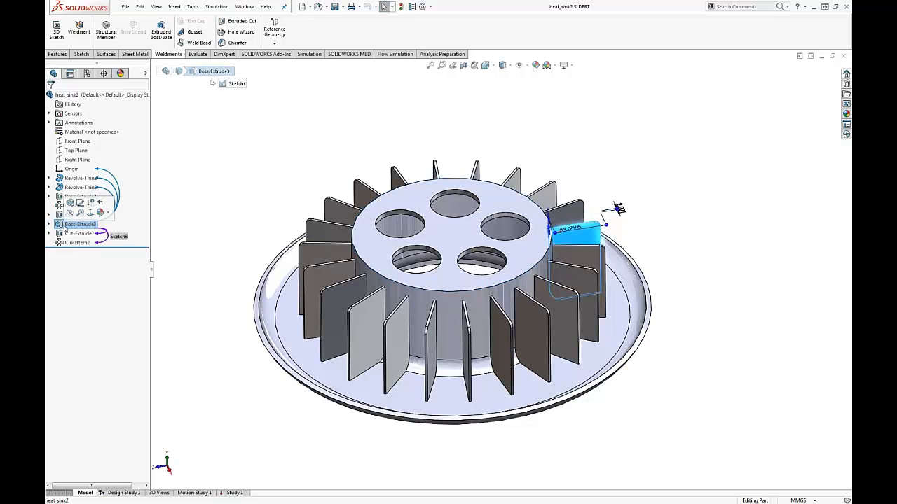
click(234, 235)
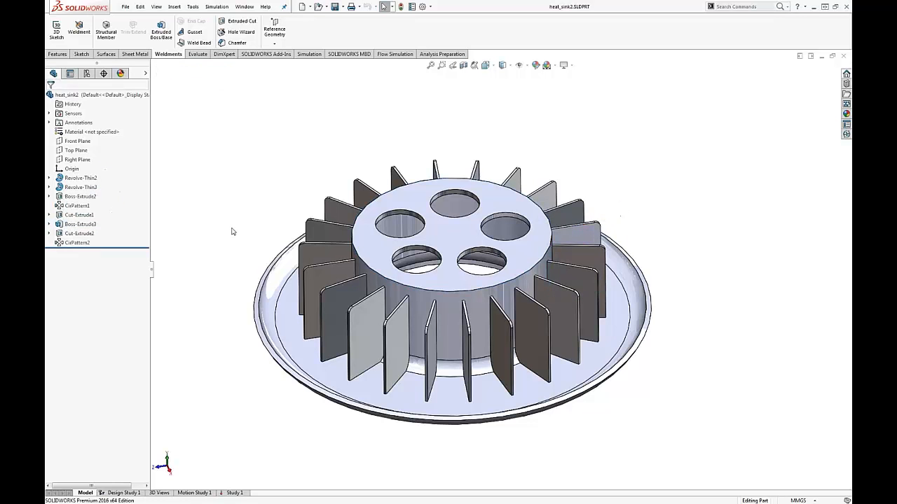
Step: Open the thermal study Study 1 of the heat sink and run it
click(232, 493)
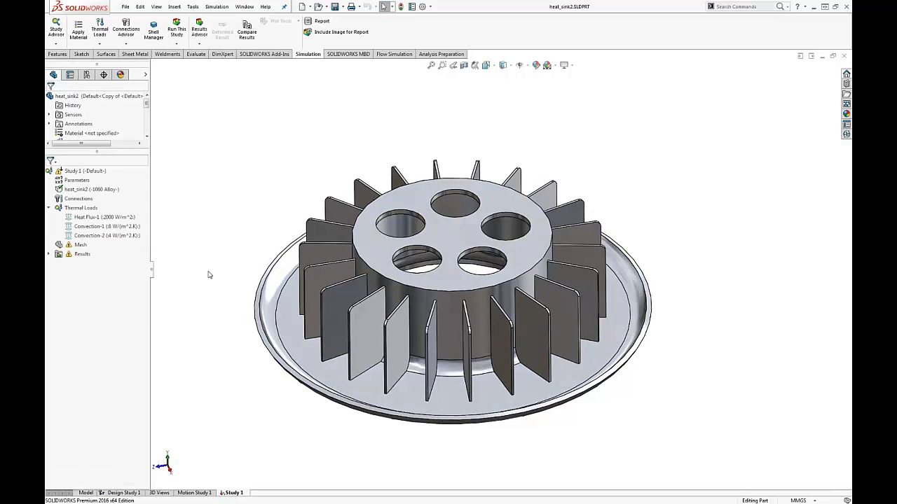
right_click(69, 174)
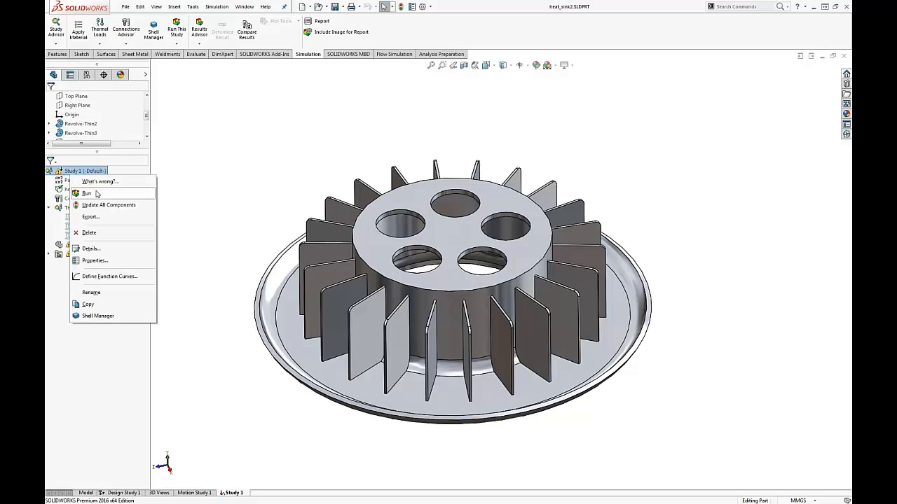
click(96, 192)
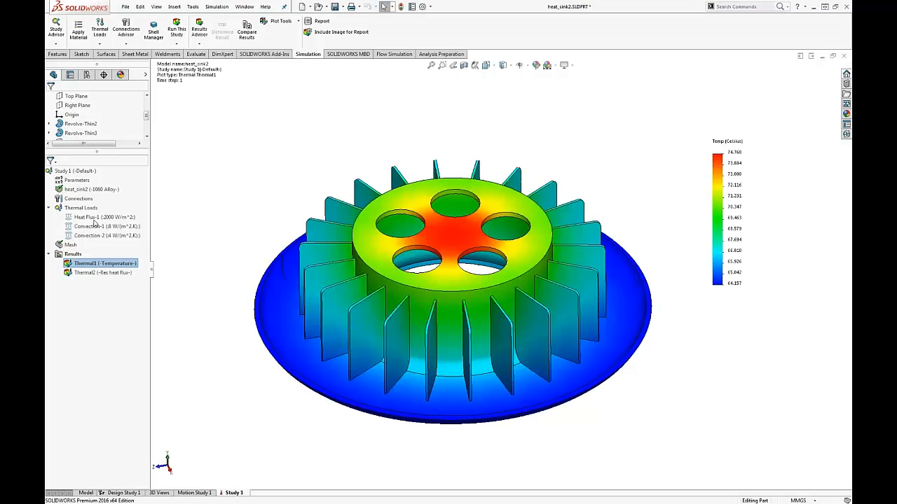
Step: Review the Heat Flux-1 and Convection-1 thermal loads applied in Study 1
click(91, 220)
click(96, 226)
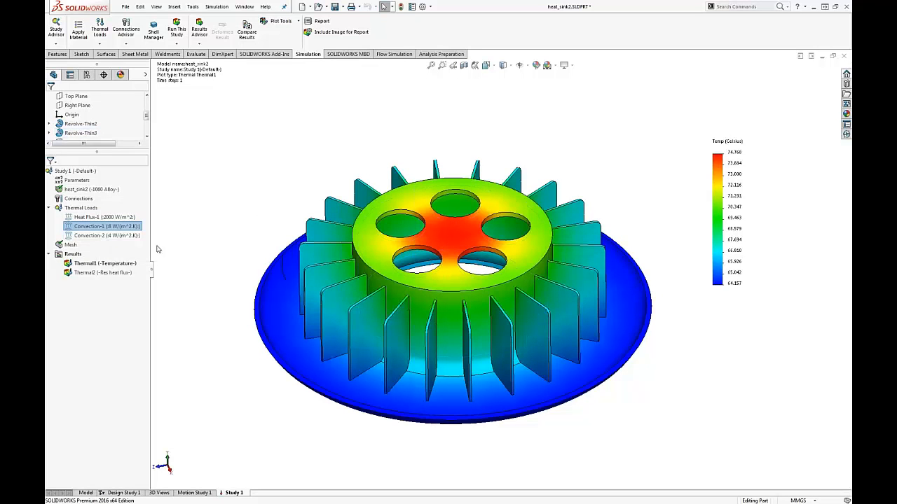
scroll(290, 220, down, 2)
Step: Examine the resultant heat flux plot Thermal2 close up, and return to the Thermal1 temperature plot
click(101, 274)
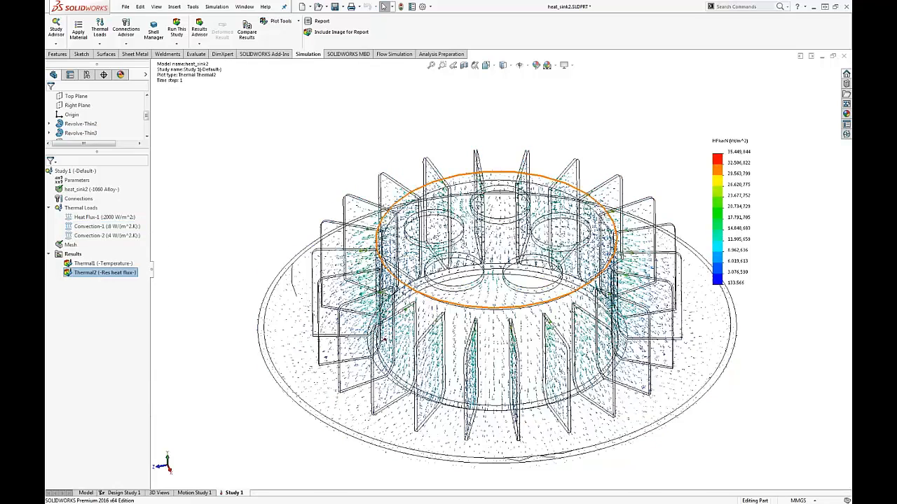
scroll(490, 301, down, 3)
mouse_move(493, 301)
middle_down()
mouse_move(487, 194)
mouse_move(487, 294)
middle_up()
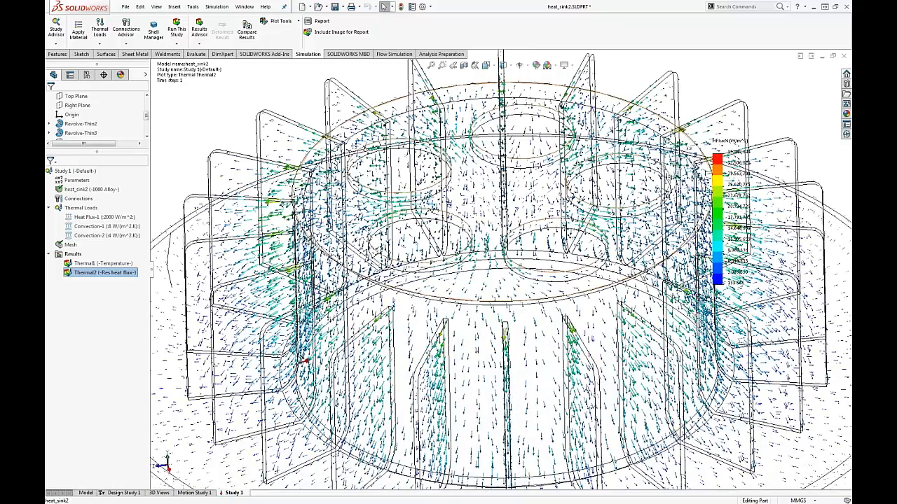
key(f)
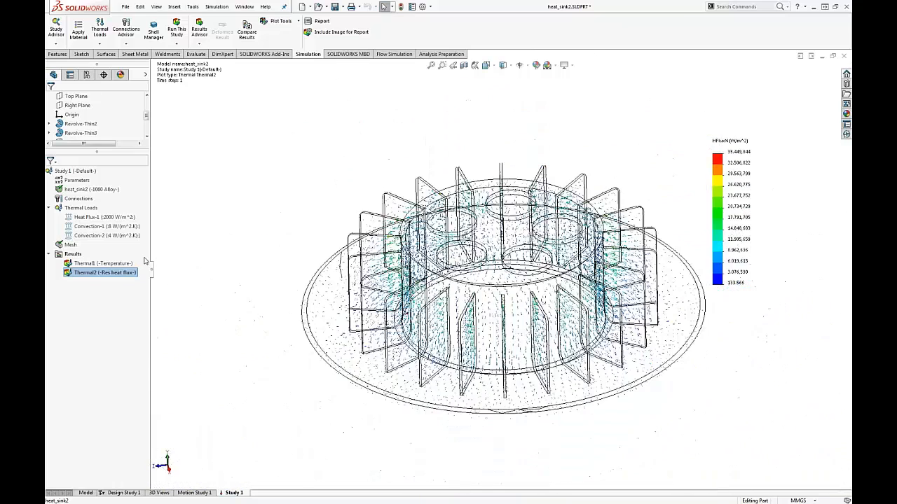
double_click(95, 263)
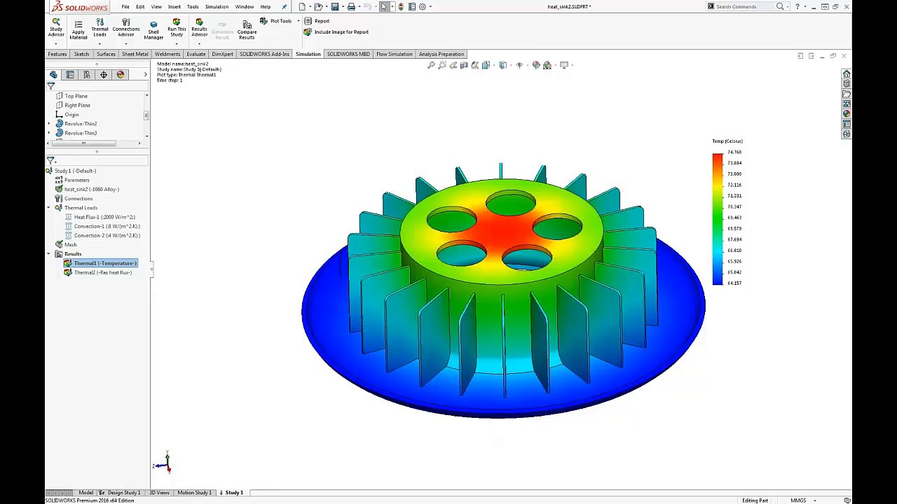
Step: Open Design Study 1 and examine a magnified view of its optimization variables, temperature constraint and mass goal in an enlarged study area
click(123, 493)
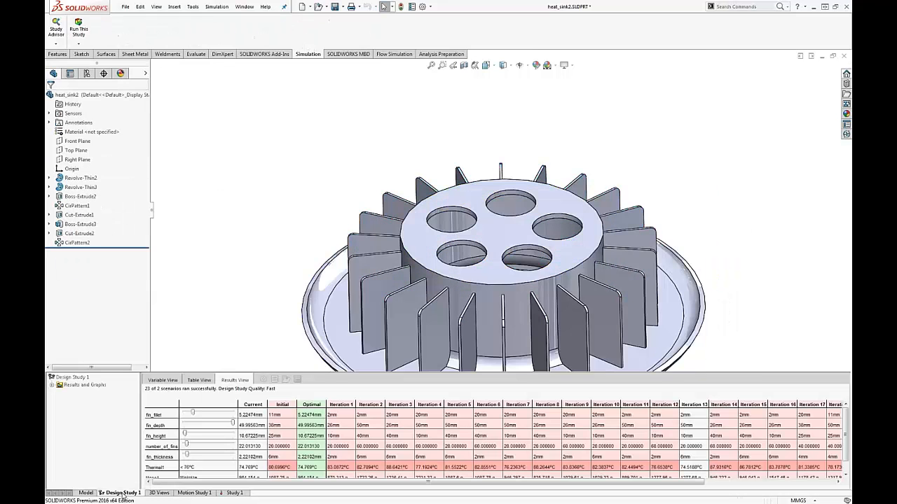
click(174, 381)
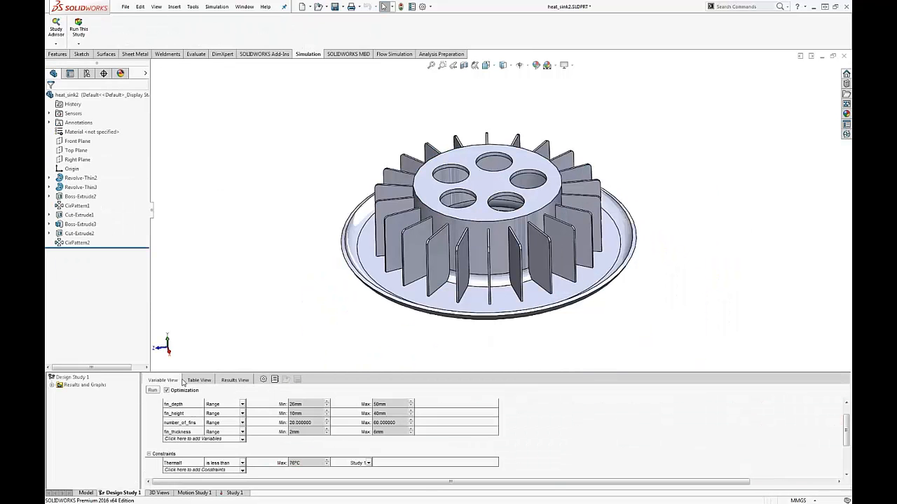
drag(188, 374, 205, 298)
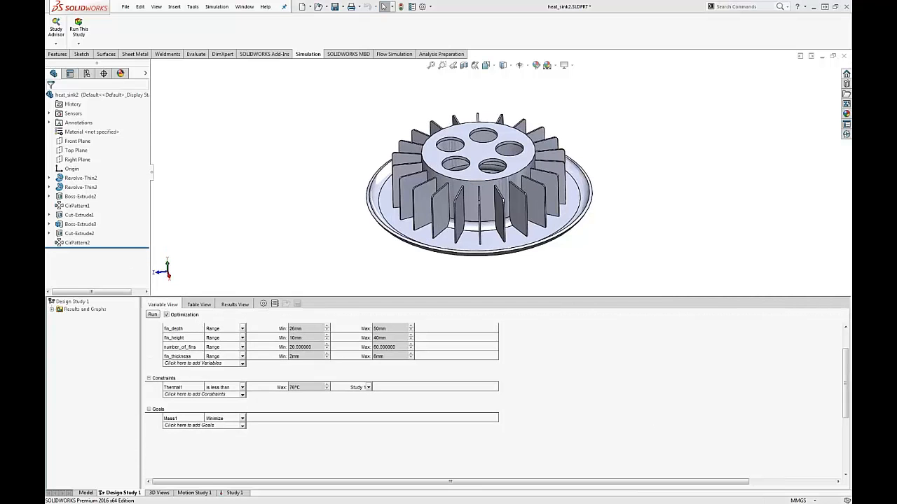
key(super+plus)
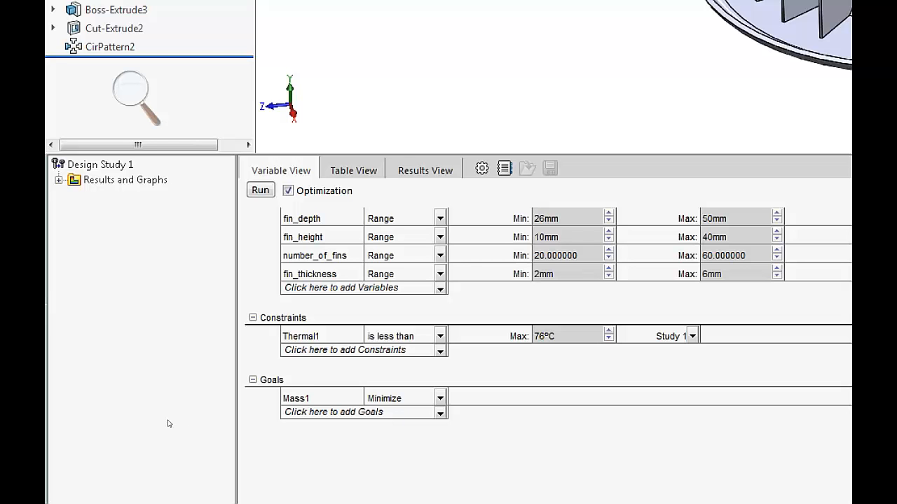
click(136, 96)
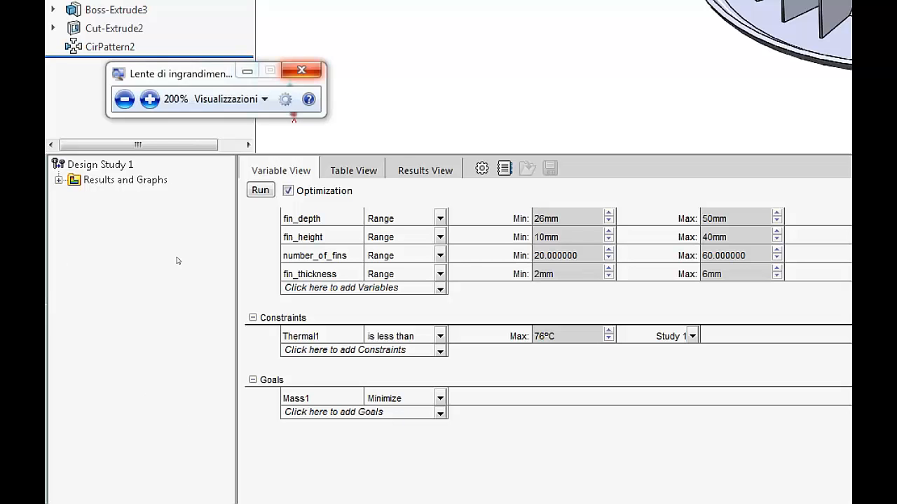
key(super+Escape)
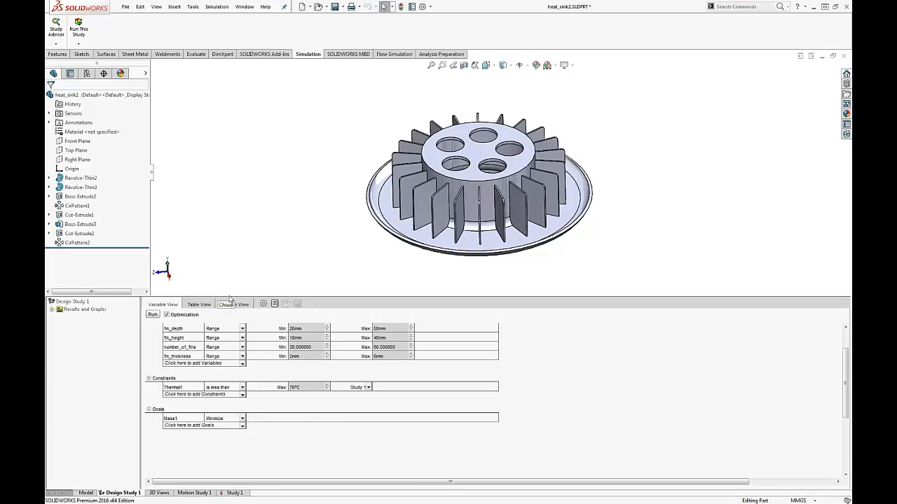
Step: Try to run the optimization of Design Study 1 from the scenario table
click(232, 304)
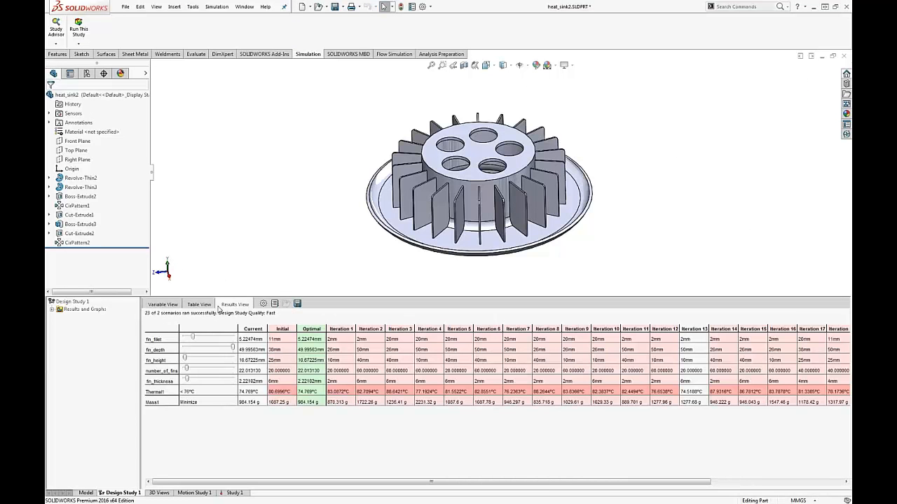
click(200, 307)
click(157, 315)
click(496, 259)
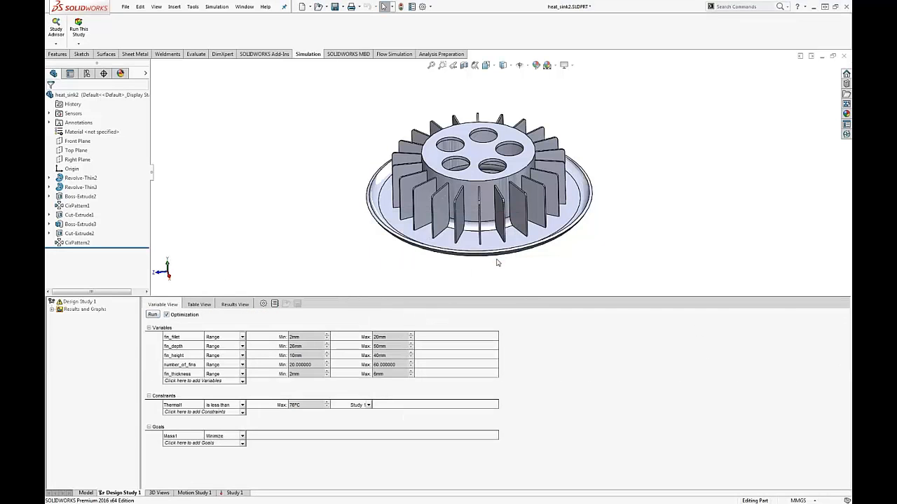
click(200, 305)
click(155, 315)
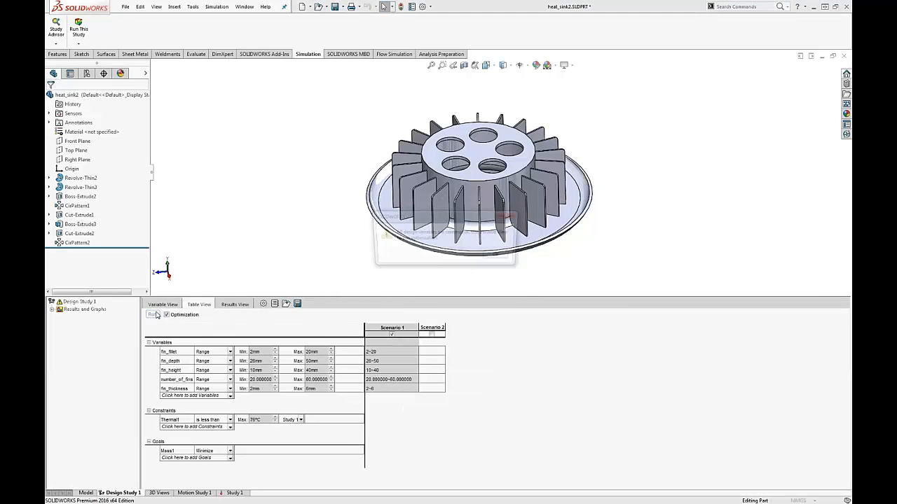
click(496, 258)
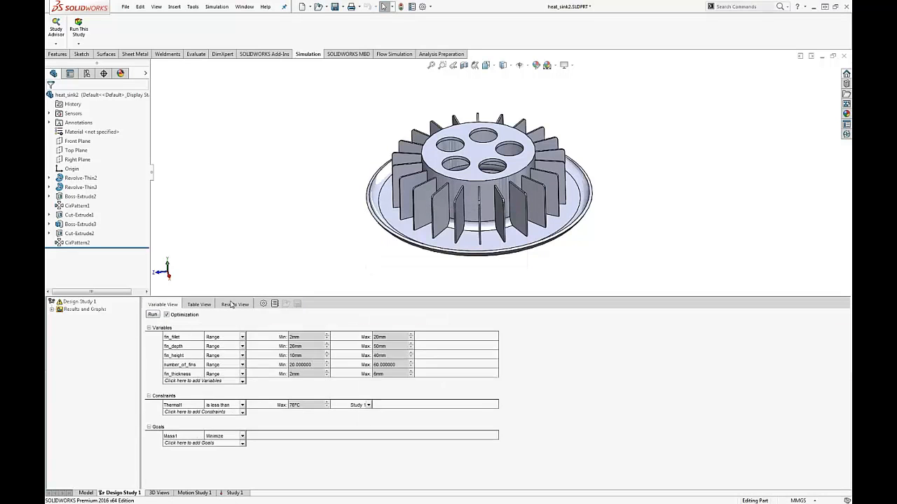
Step: Browse the design study results by showing iterations 1, 2, 3, 5, 6, 7, 8, 10 and 13 on the heat sink model
click(224, 307)
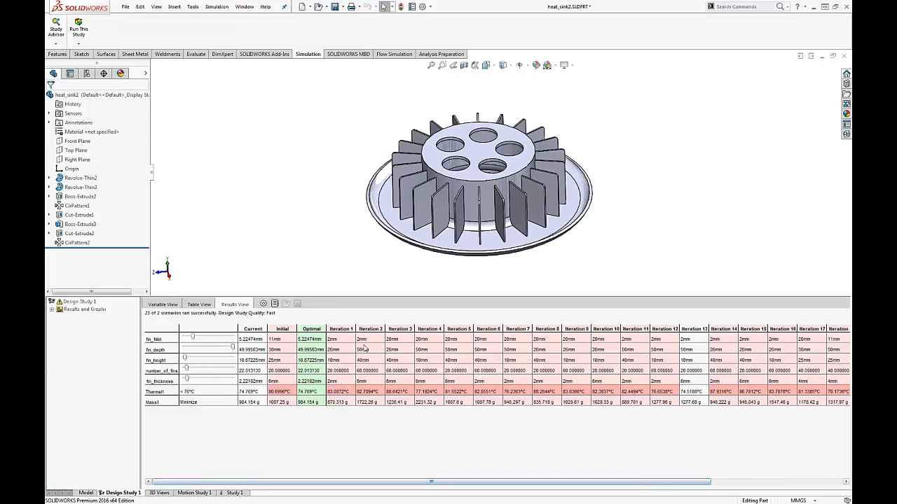
click(335, 327)
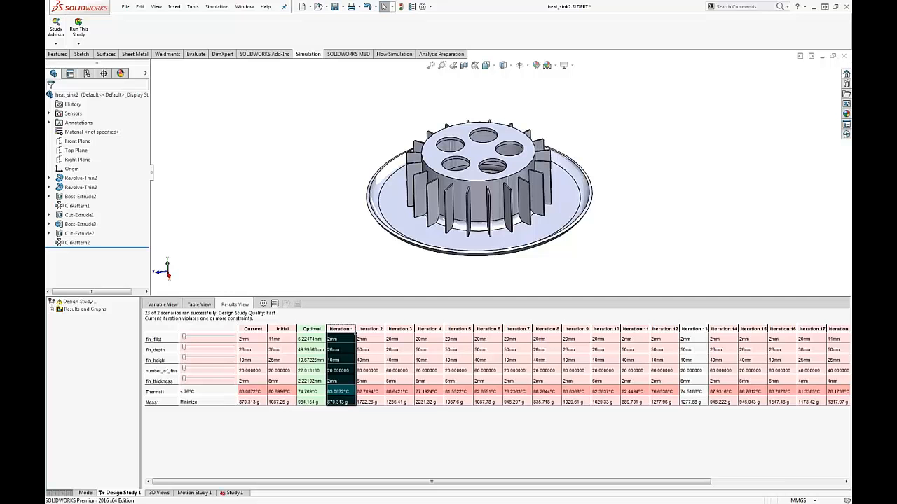
click(371, 328)
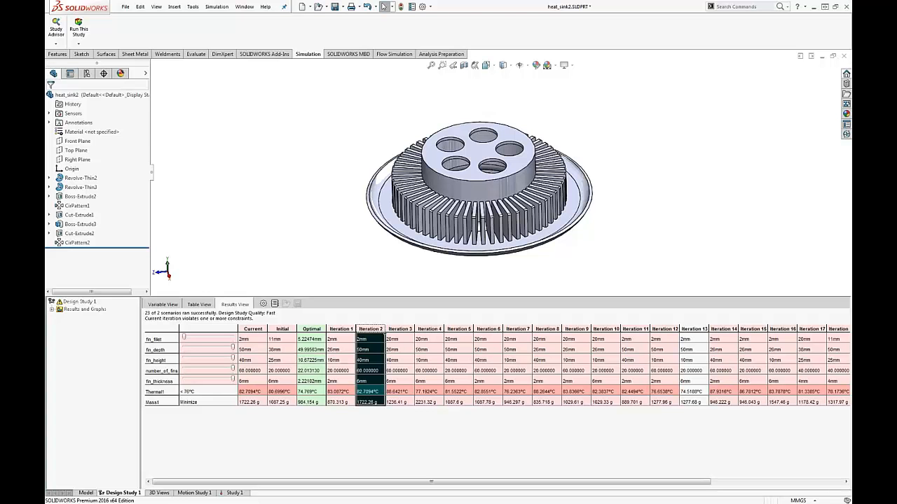
click(400, 328)
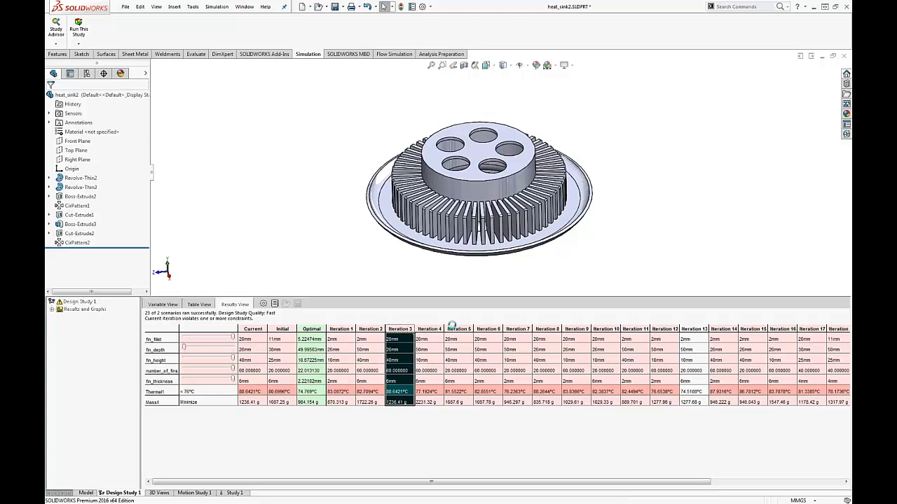
click(458, 329)
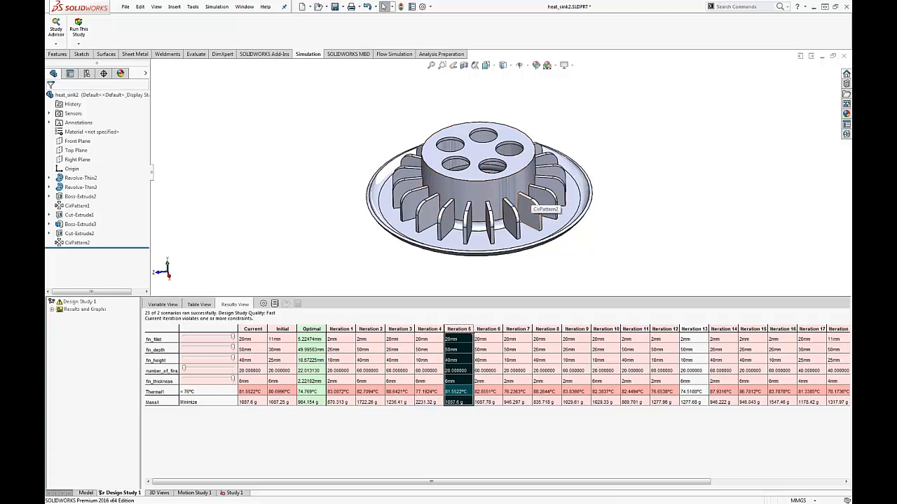
click(494, 327)
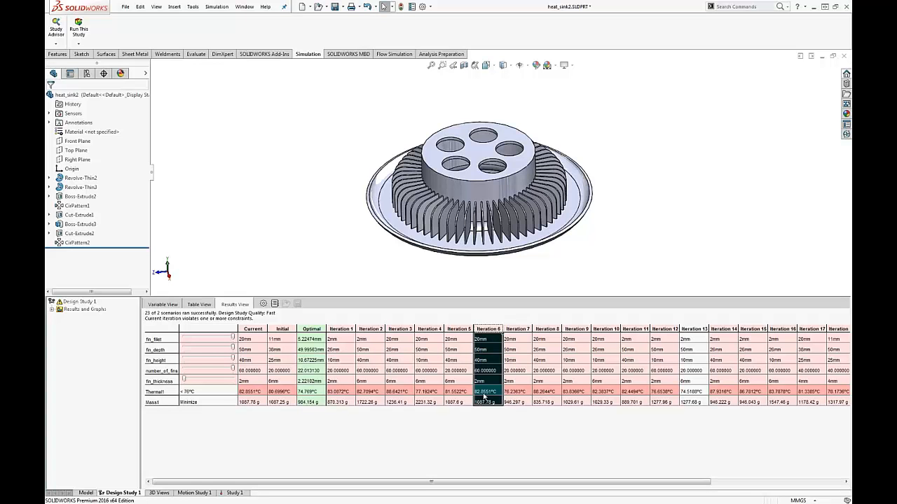
click(524, 328)
click(547, 328)
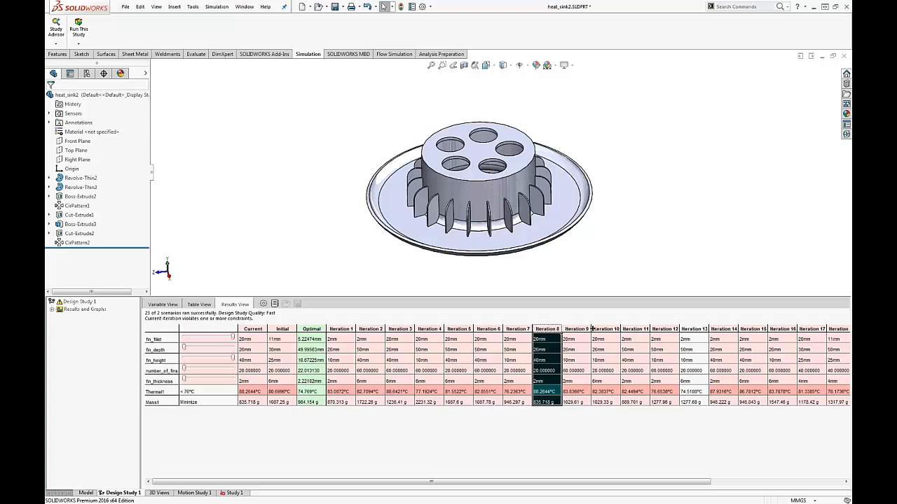
click(604, 328)
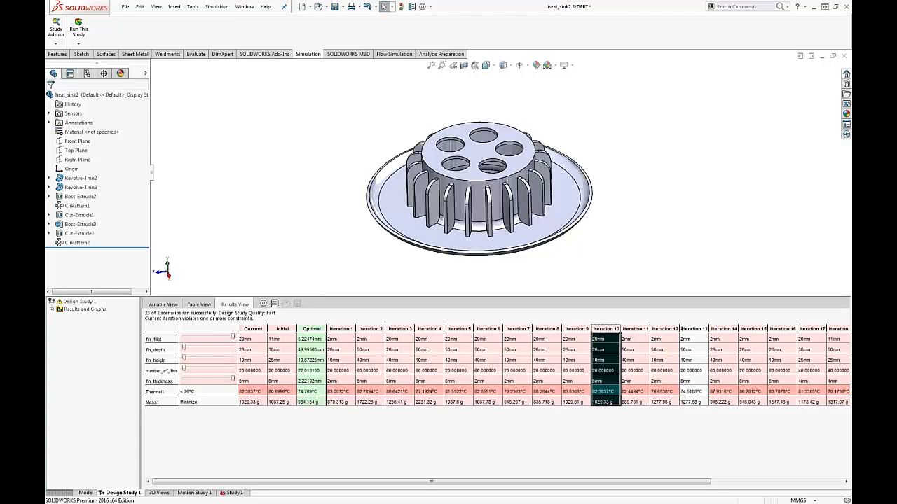
click(689, 329)
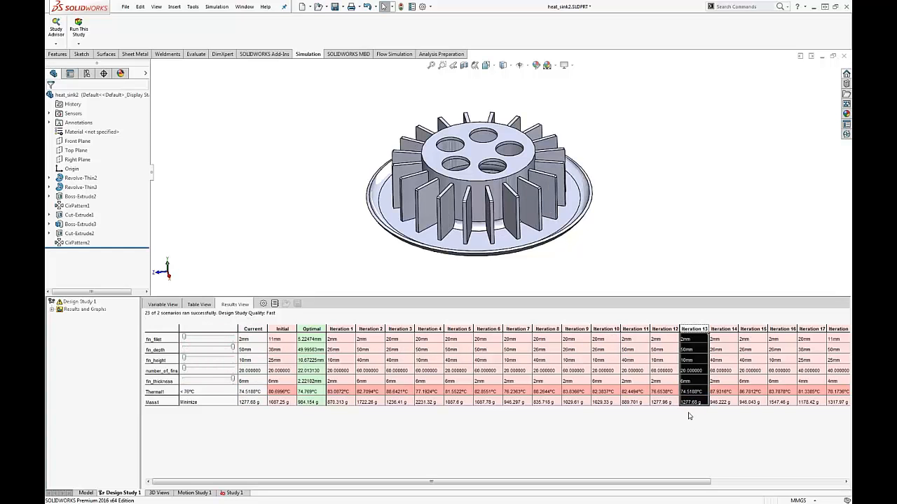
drag(704, 487, 645, 486)
Step: Apply the Optimal solution to the heat sink and display its Thermal1 temperature plot from the design study's results
click(304, 331)
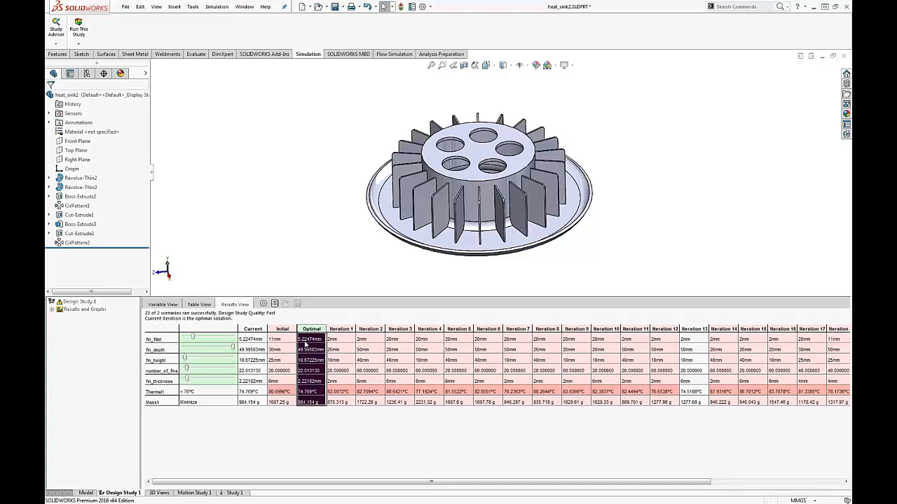
click(52, 309)
click(83, 318)
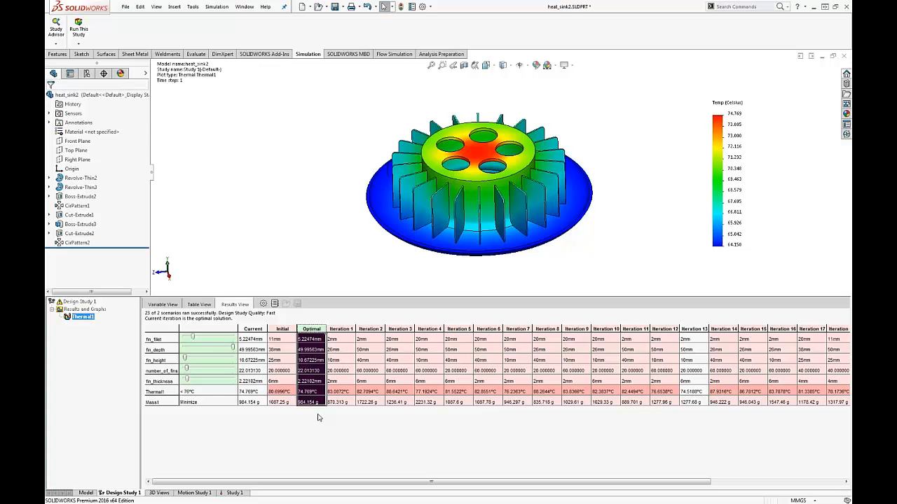
scroll(549, 175, down, 2)
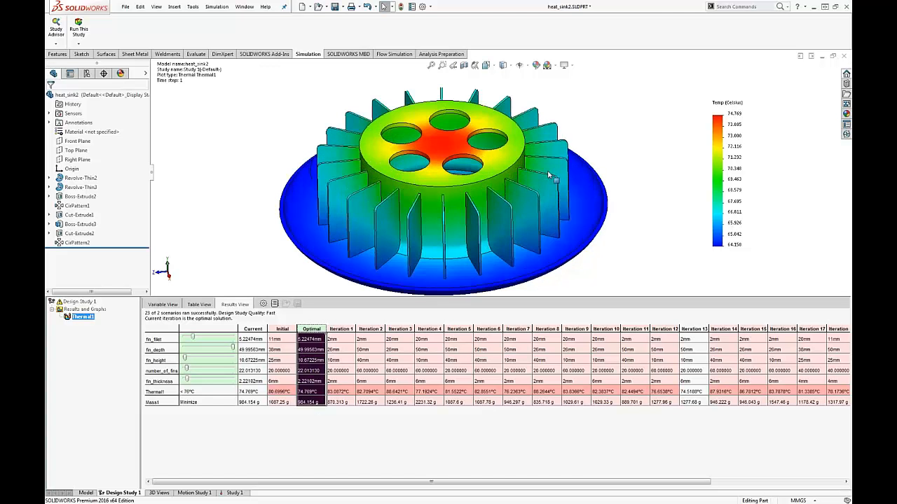
click(549, 176)
click(632, 136)
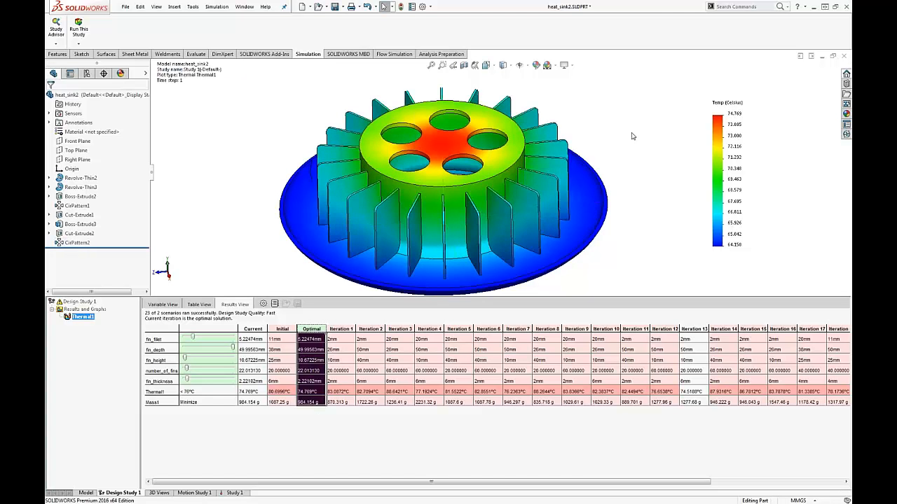